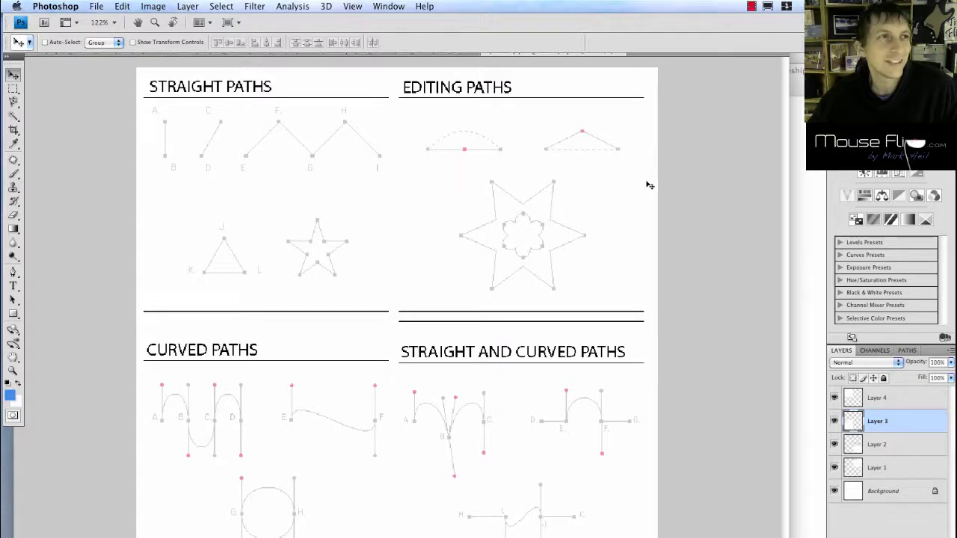
# Zoom in, select all the worksheet's layers and flatten them into one Background.
pyautogui.scroll(3, 138, 139)
pyautogui.scroll(2, 120, 148)
pyautogui.scroll(2, 118, 147)
pyautogui.hscroll(-2, 119, 147)
pyautogui.scroll(2, 145, 149)
pyautogui.scroll(1, 147, 150)
pyautogui.click(900, 397)
pyautogui.keyDown('shift'); pyautogui.click(907, 491); pyautogui.keyUp('shift')
pyautogui.rightClick(902, 449)
pyautogui.click(890, 535)
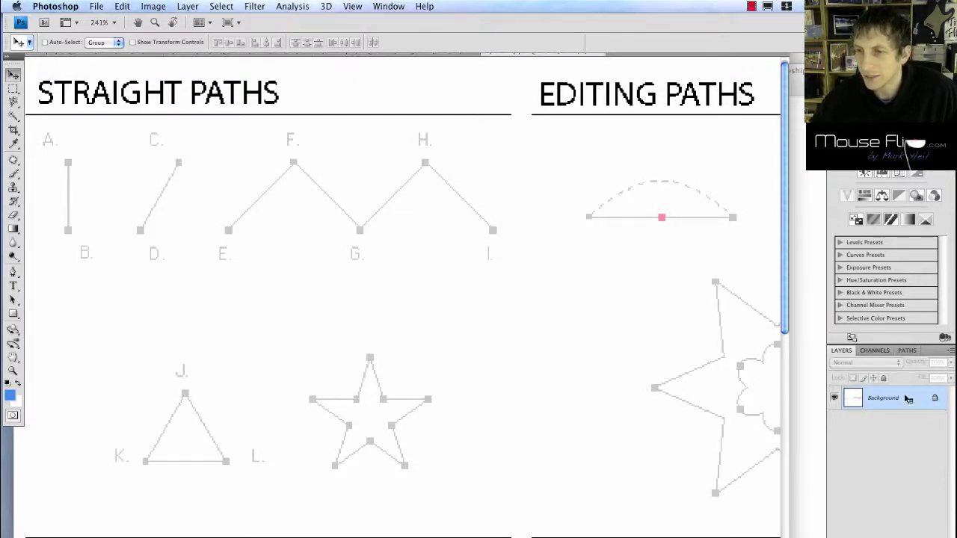
# Duplicate the Background as a new layer named 'MySpaceship'.
pyautogui.rightClick(906, 399)
pyautogui.click(902, 413)
pyautogui.write('s')
pyautogui.press('BackSpace')
pyautogui.write('MySpadeship')
pyautogui.press('Return')
pyautogui.click(893, 423)
pyautogui.click(884, 404)
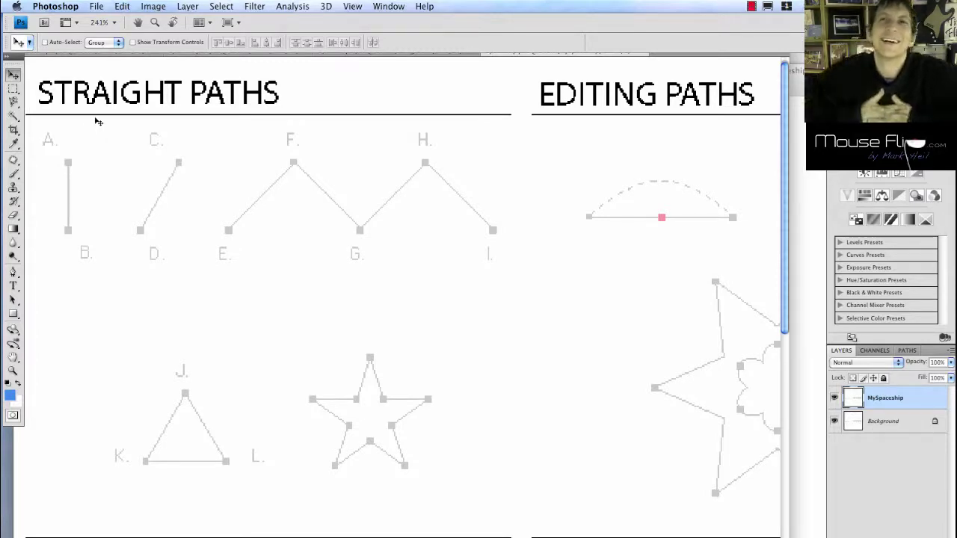
# Draw a straight Pen-tool path from point A down to point B.
pyautogui.press('p')
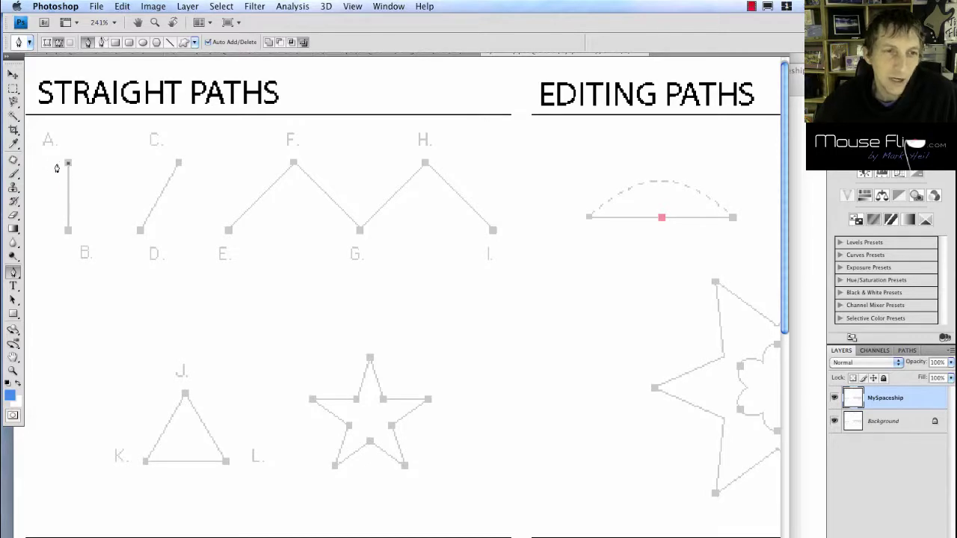
pyautogui.click(67, 232)
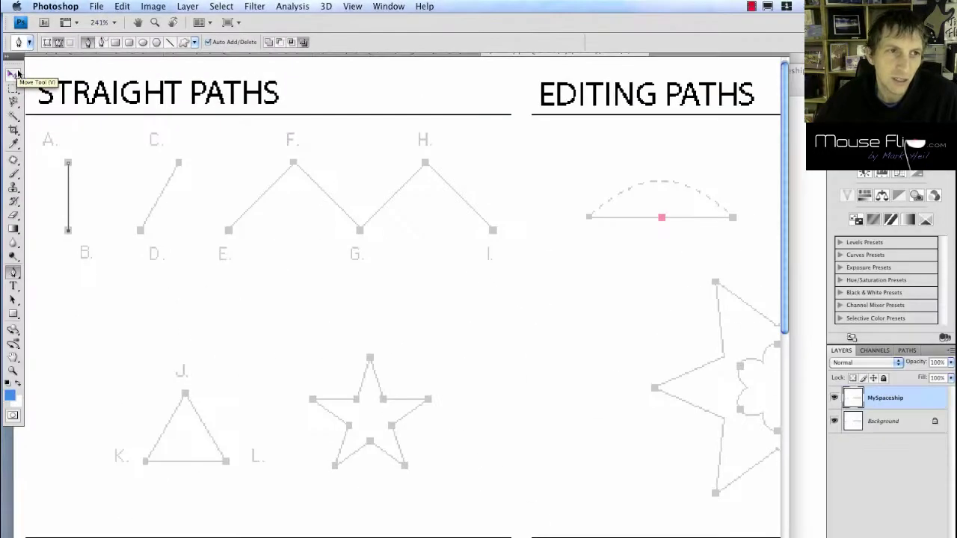
# Undo an accidental layer move, then show the A–B Work Path in the Paths panel.
pyautogui.click(15, 72)
pyautogui.moveTo(69, 193); pyautogui.dragTo(198, 193)
pyautogui.hotkey('ctrl', 'z')
pyautogui.click(11, 301)
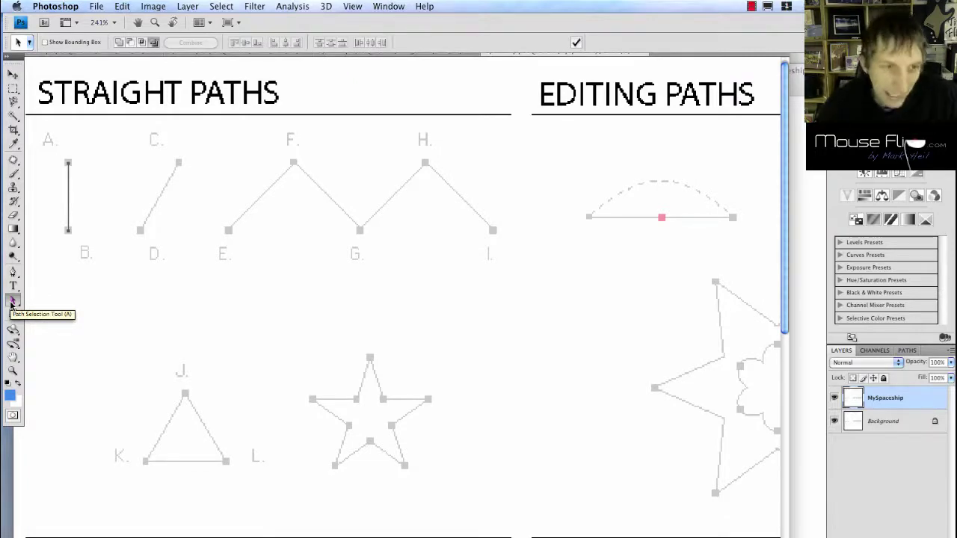
pyautogui.moveTo(67, 219)
pyautogui.mouseDown()
pyautogui.moveTo(85, 218)
pyautogui.moveTo(68, 219)
pyautogui.mouseUp()
pyautogui.click(907, 351)
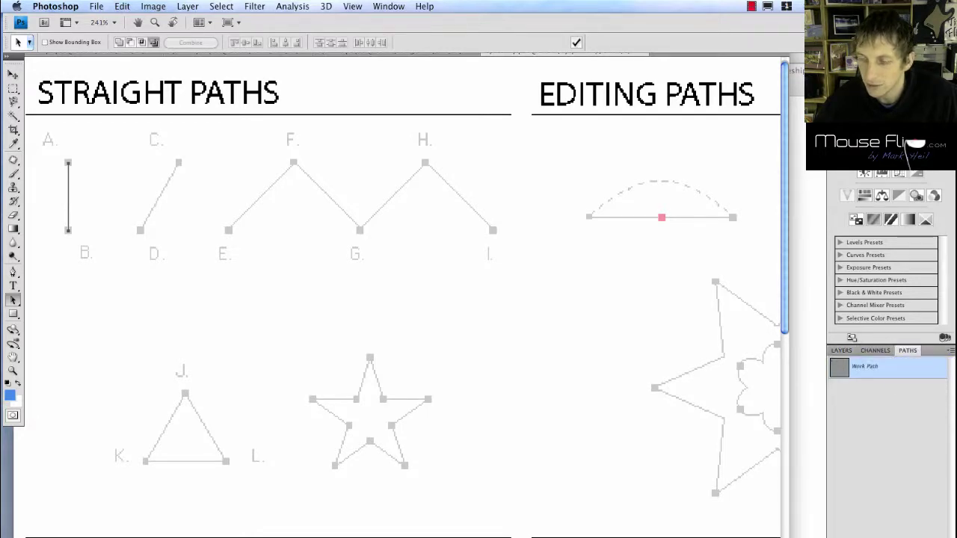
# Bring up Stroke Path for the A–B Work Path with Brush as the tool.
pyautogui.click(841, 350)
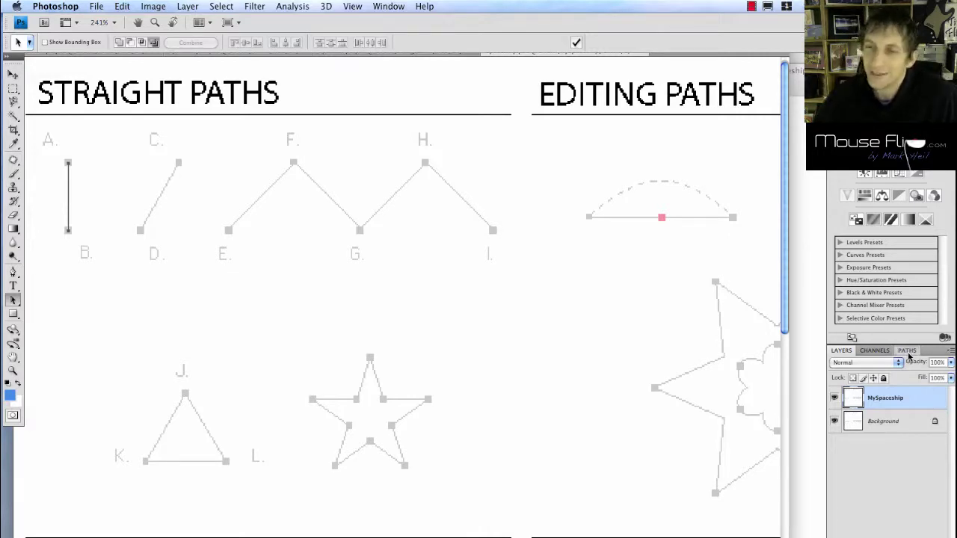
pyautogui.click(907, 351)
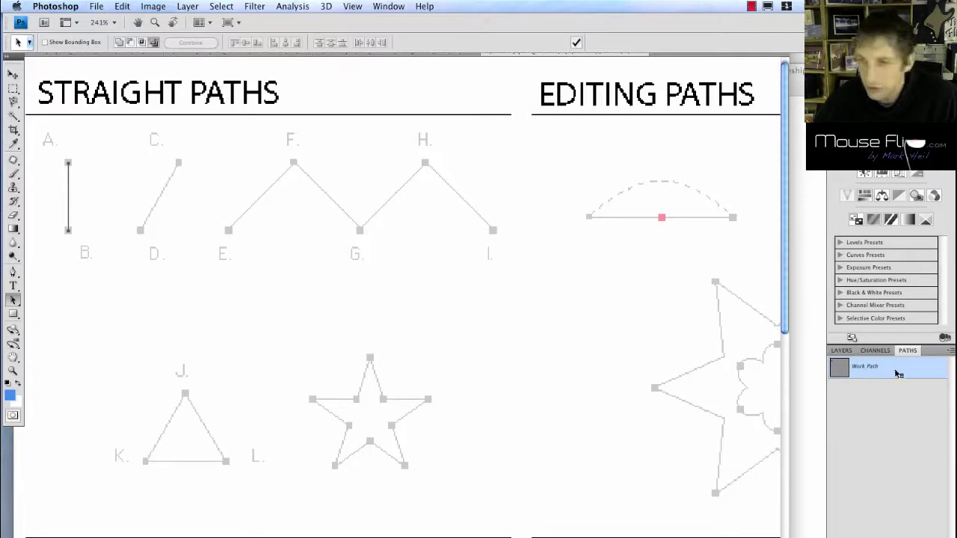
pyautogui.rightClick(900, 374)
pyautogui.click(907, 427)
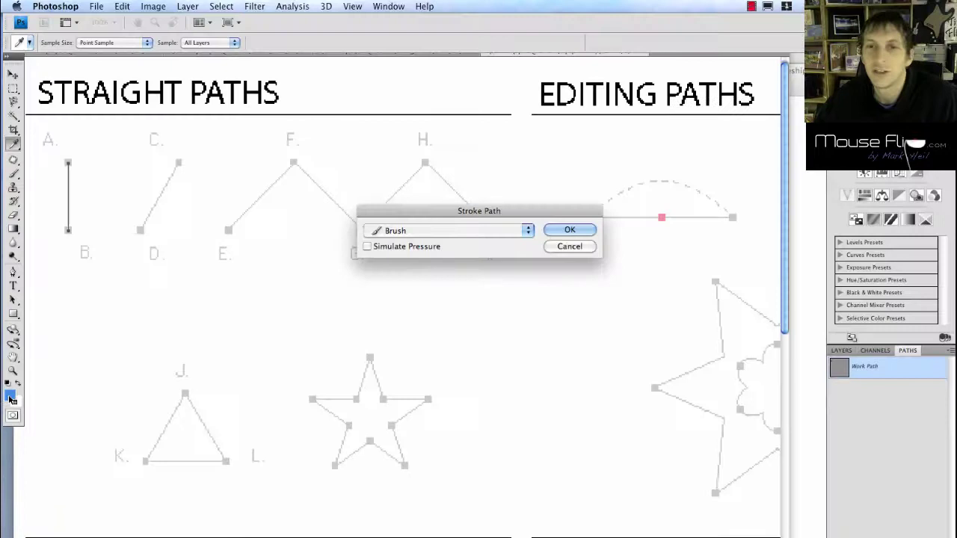
# Cancel the stroke, switch to the Brush tool and load the Wet Media Brushes set.
pyautogui.click(568, 247)
pyautogui.click(12, 174)
pyautogui.click(78, 43)
pyautogui.click(149, 62)
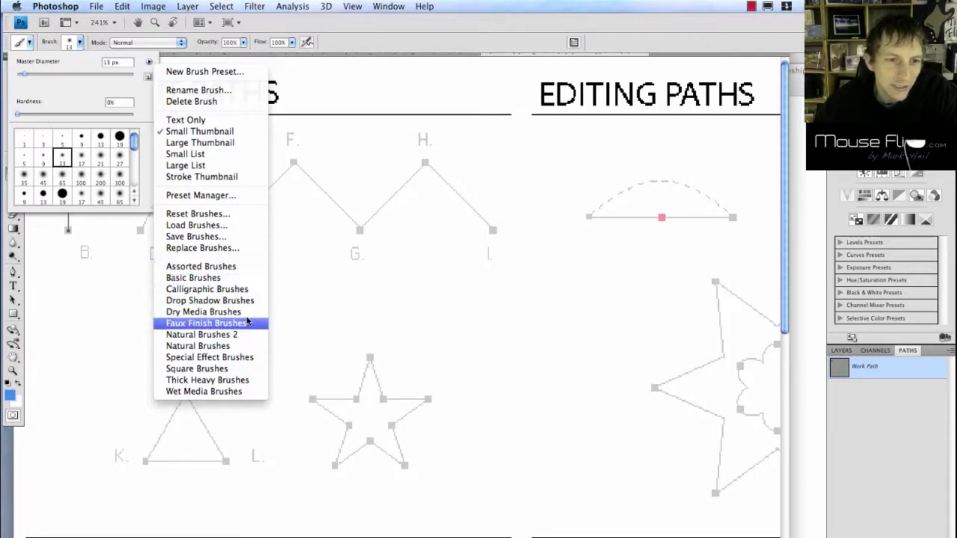
pyautogui.click(240, 391)
pyautogui.press('Return')
pyautogui.scroll(-1, 133, 176)
pyautogui.scroll(1, 134, 161)
# Load Thick Heavy Brushes, pick the textured brush, test and undo a stroke, then shrink it.
pyautogui.click(148, 61)
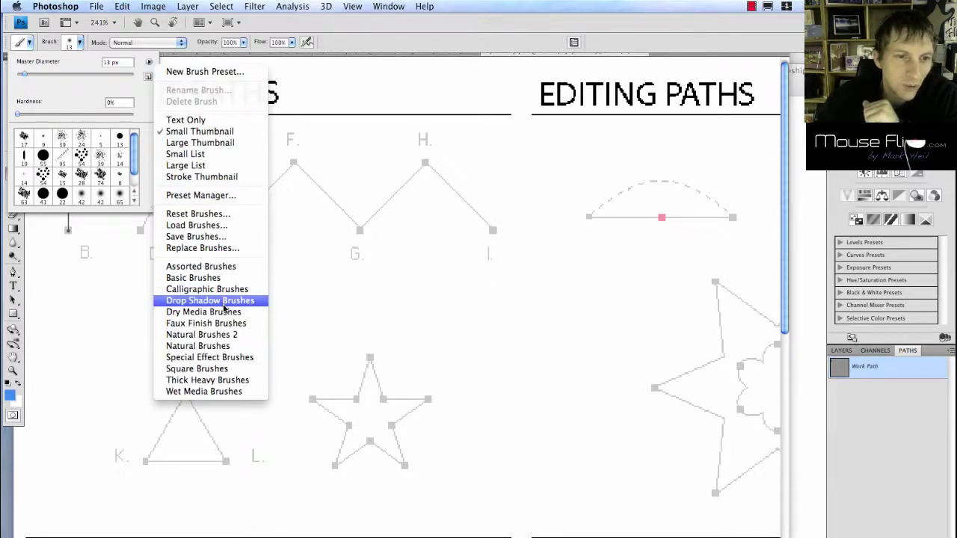
pyautogui.click(239, 380)
pyautogui.press('Return')
pyautogui.click(101, 138)
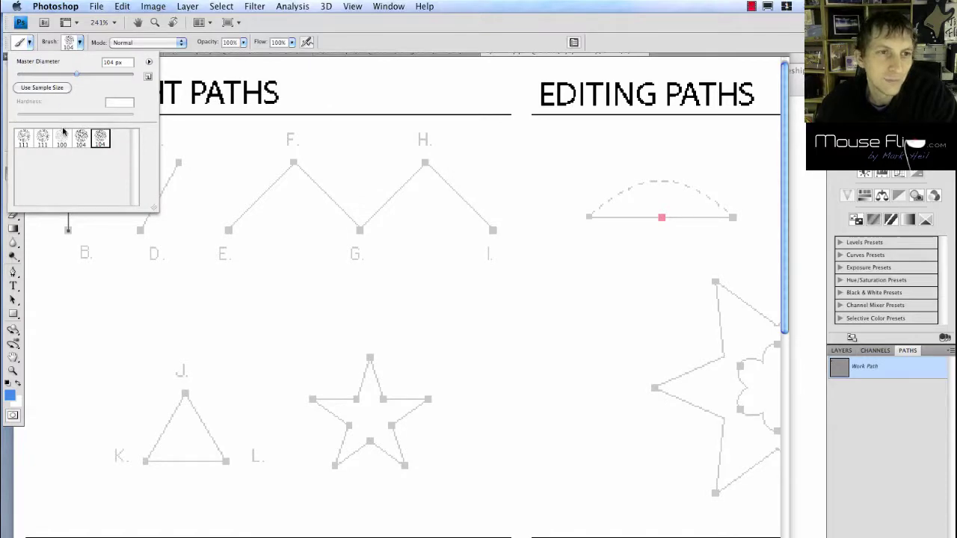
pyautogui.moveTo(217, 307); pyautogui.dragTo(441, 314)
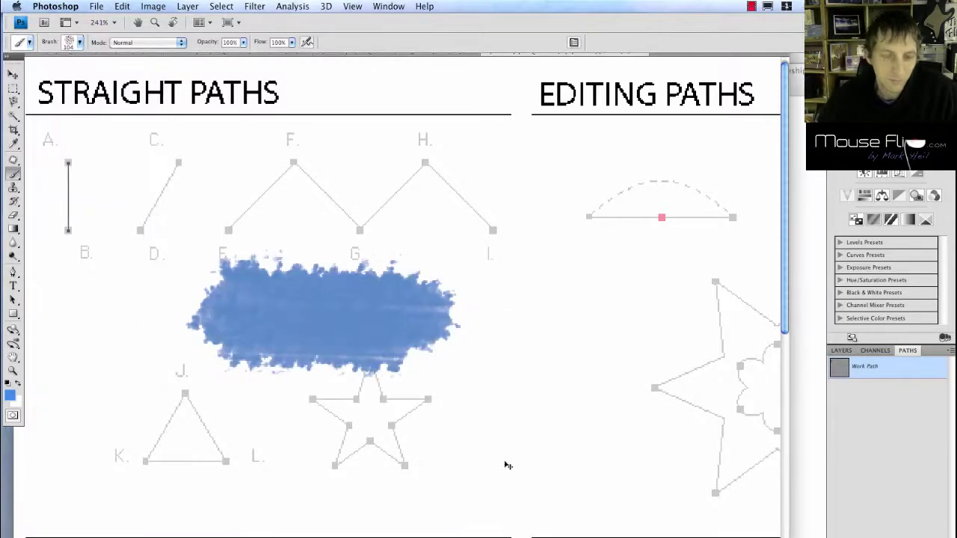
pyautogui.hotkey('ctrl', 'z')
pyautogui.press('[')
pyautogui.press('[')
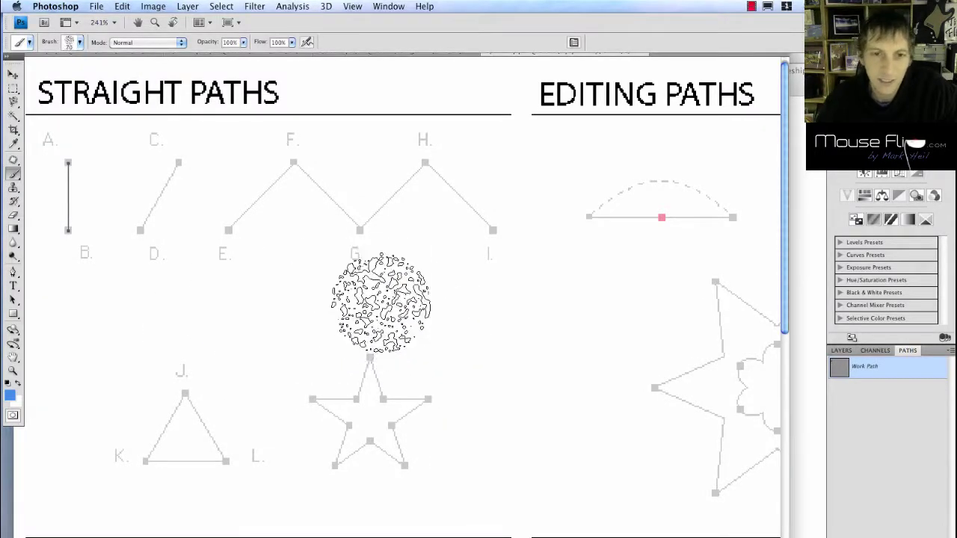
pyautogui.press('[')
pyautogui.press('[')
pyautogui.press('[')
pyautogui.press('[')
pyautogui.press('[')
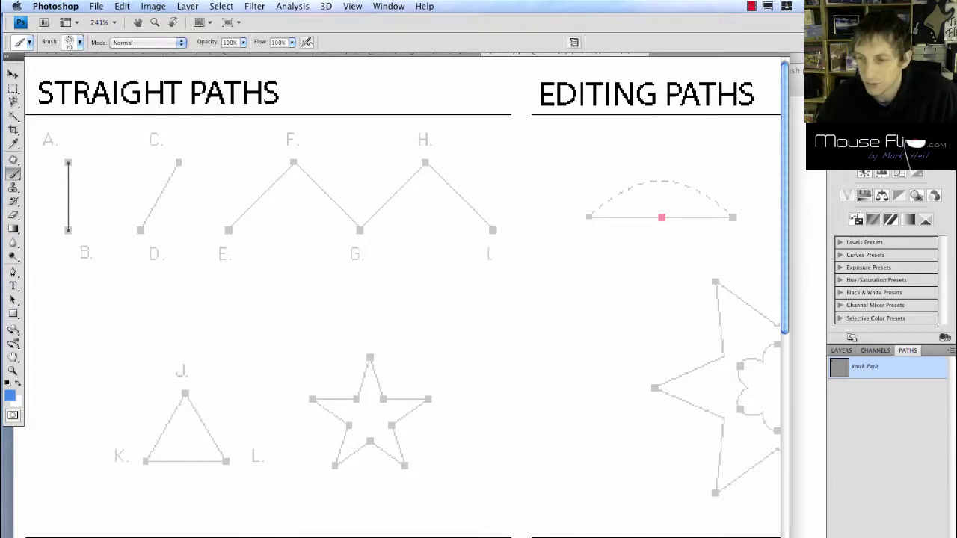
# Stroke the A–B path in blue brush, then draw and stroke the D–C line.
pyautogui.rightClick(893, 379)
pyautogui.click(892, 432)
pyautogui.press('Return')
pyautogui.press('v')
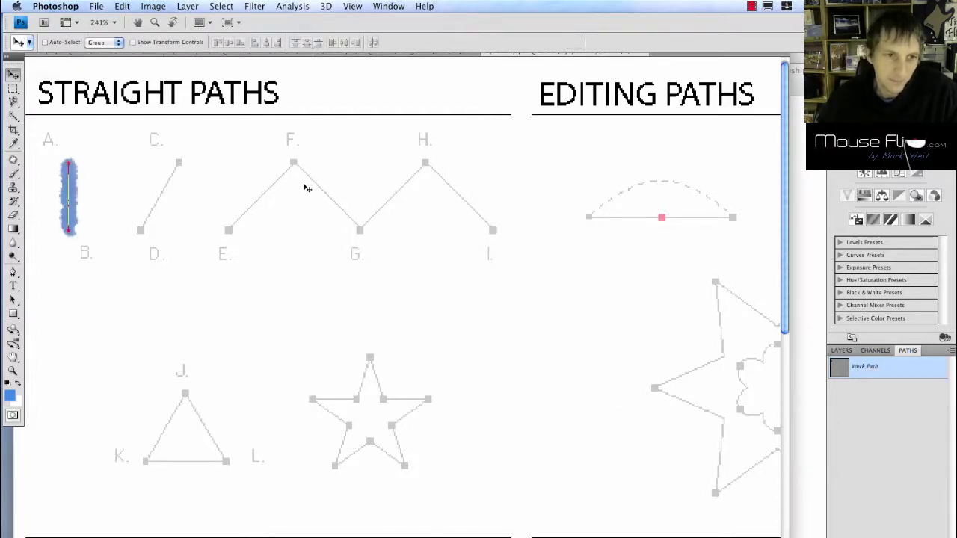
pyautogui.press('p')
pyautogui.click(140, 231)
pyautogui.click(177, 164)
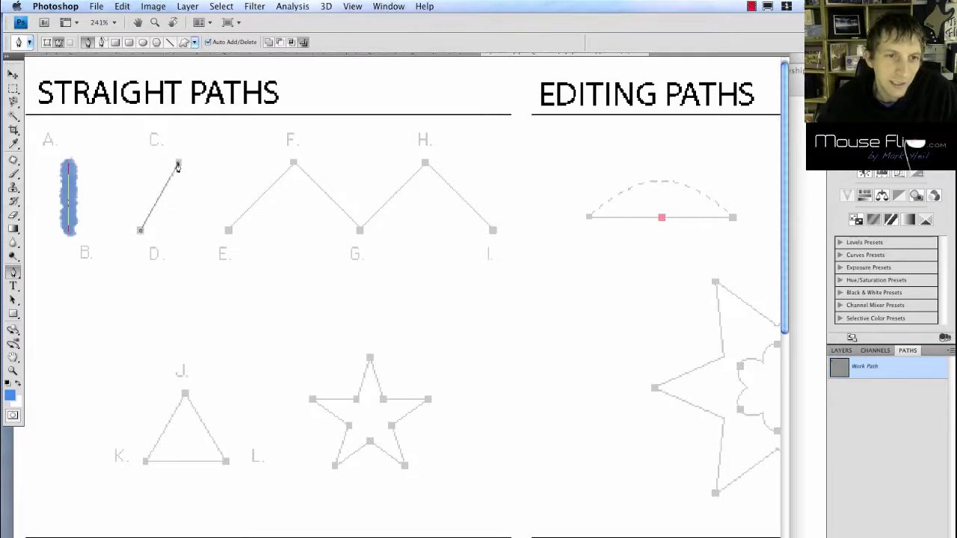
pyautogui.rightClick(880, 372)
pyautogui.click(885, 426)
pyautogui.press('Return')
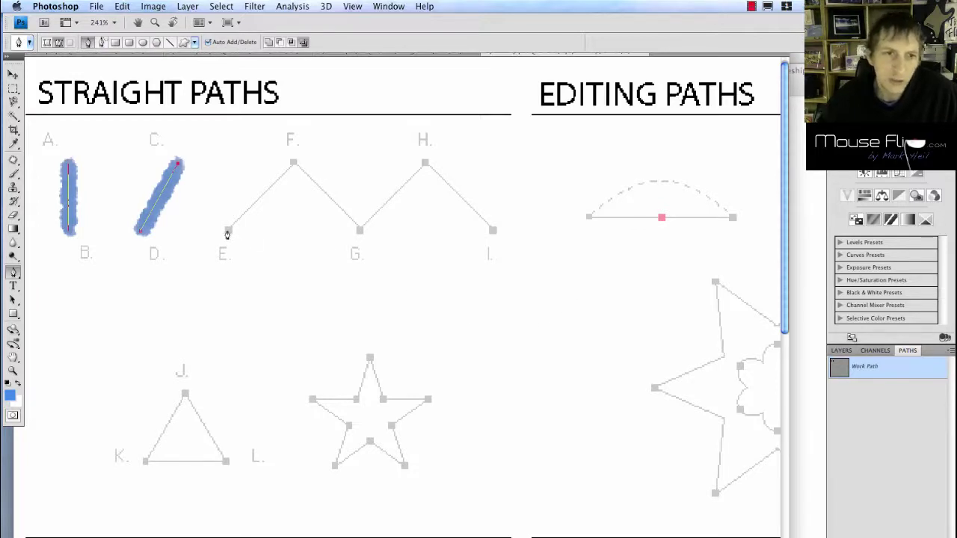
# Draw a zigzag path through anchors E, F, G, H and I, undoing a stray C–E segment.
pyautogui.click(228, 231)
pyautogui.hotkey('ctrl', 'z')
pyautogui.press('a')
pyautogui.press('p')
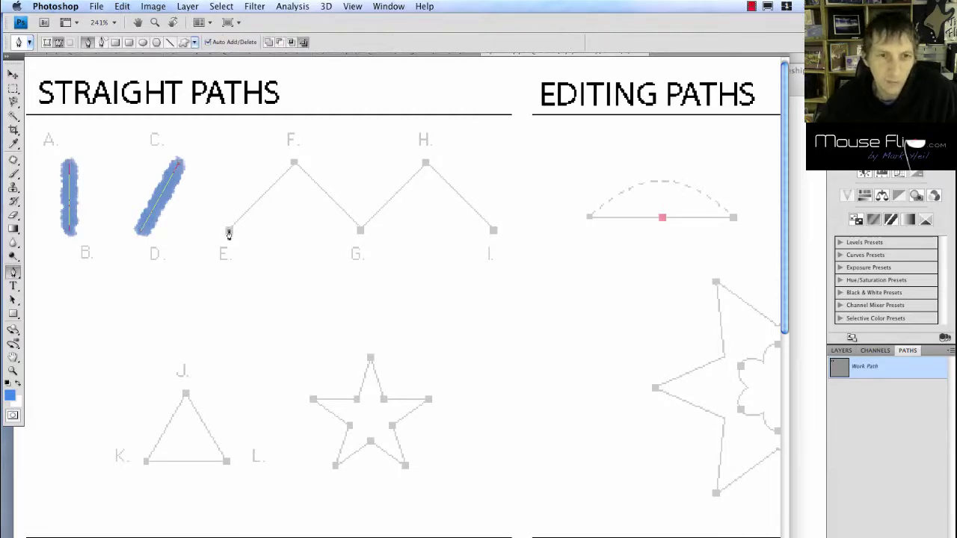
pyautogui.click(229, 230)
pyautogui.click(294, 163)
pyautogui.click(360, 231)
pyautogui.click(425, 164)
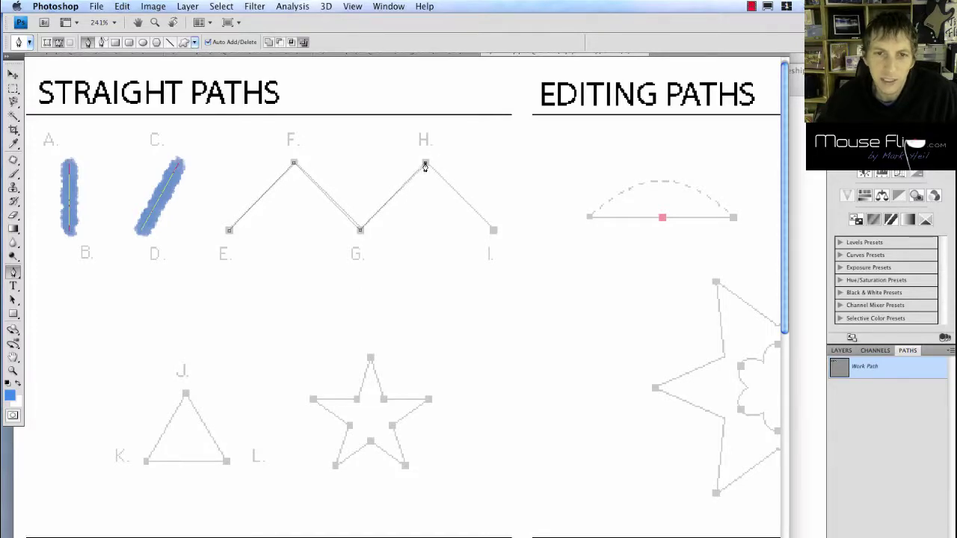
pyautogui.click(494, 232)
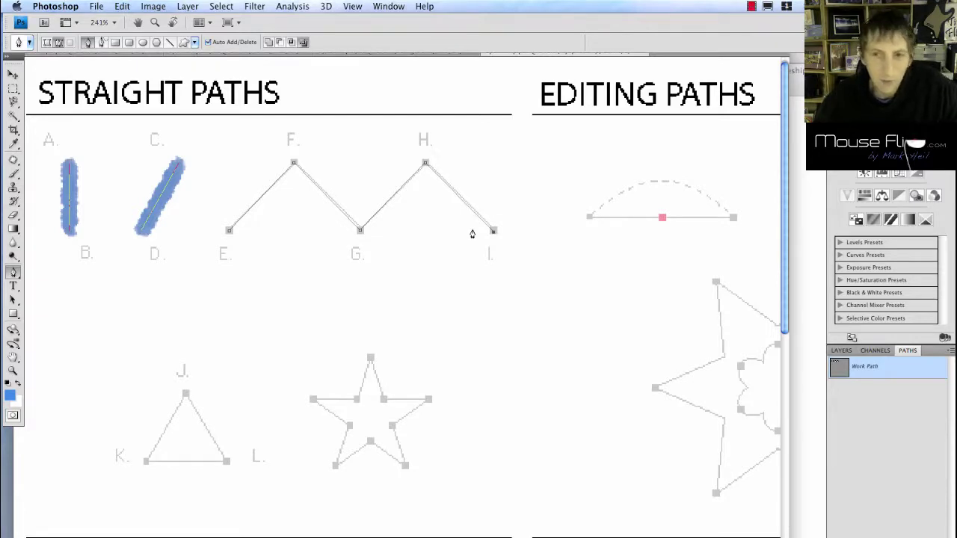
# With the Direct Selection tool, drag anchor G upward between F and H.
pyautogui.click(15, 301)
pyautogui.click(14, 302)
pyautogui.click(14, 302)
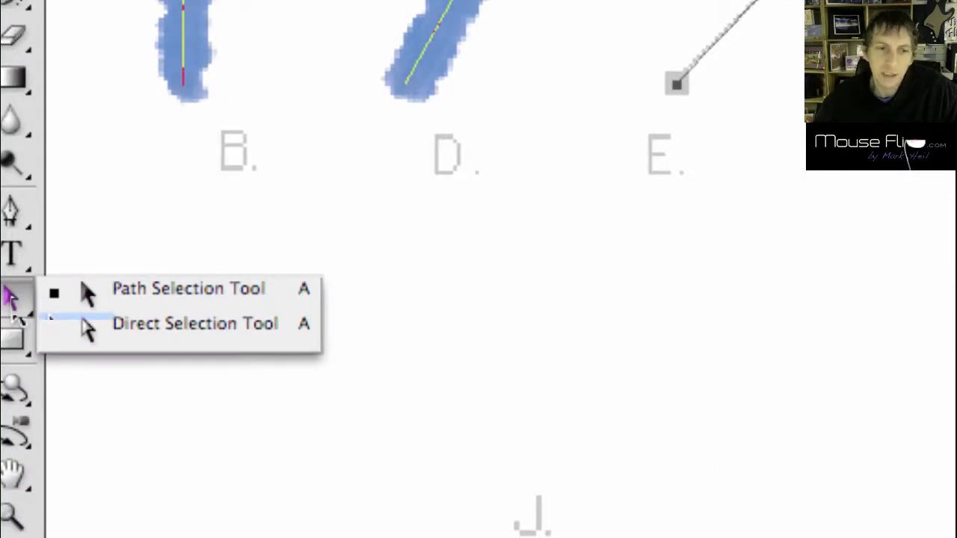
pyautogui.click(52, 323)
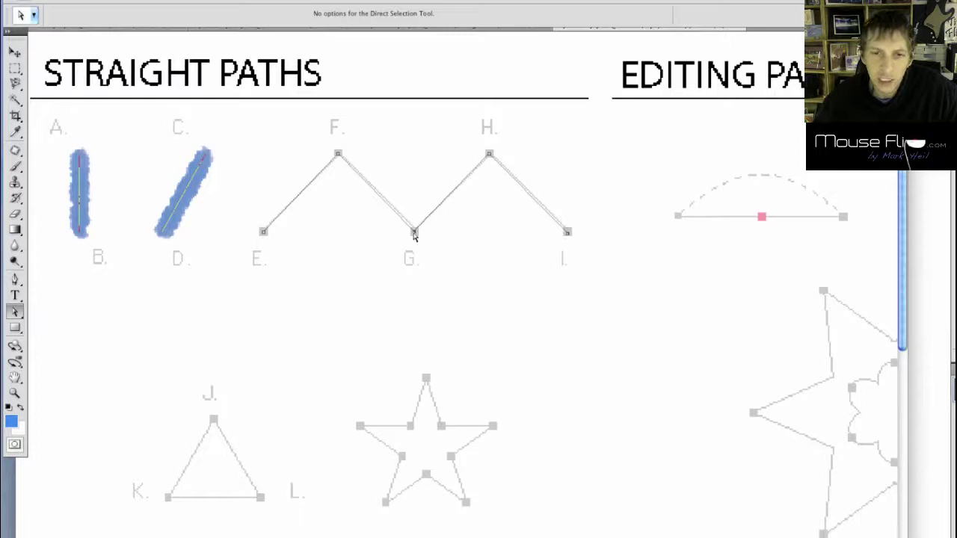
pyautogui.moveTo(414, 234)
pyautogui.mouseDown()
pyautogui.moveTo(429, 77)
pyautogui.moveTo(455, 130)
pyautogui.mouseUp()
pyautogui.moveTo(441, 170)
pyautogui.mouseDown()
pyautogui.moveTo(427, 198)
pyautogui.moveTo(412, 194)
pyautogui.moveTo(422, 188)
pyautogui.mouseUp()
pyautogui.hotkey('ctrl', '-')
pyautogui.hotkey('ctrl', '-')
pyautogui.hotkey('ctrl', '+')
pyautogui.hotkey('ctrl', '+')
# Stroke the reshaped E–I zigzag subpath with the blue textured brush.
pyautogui.hscroll(-3, 348, 232)
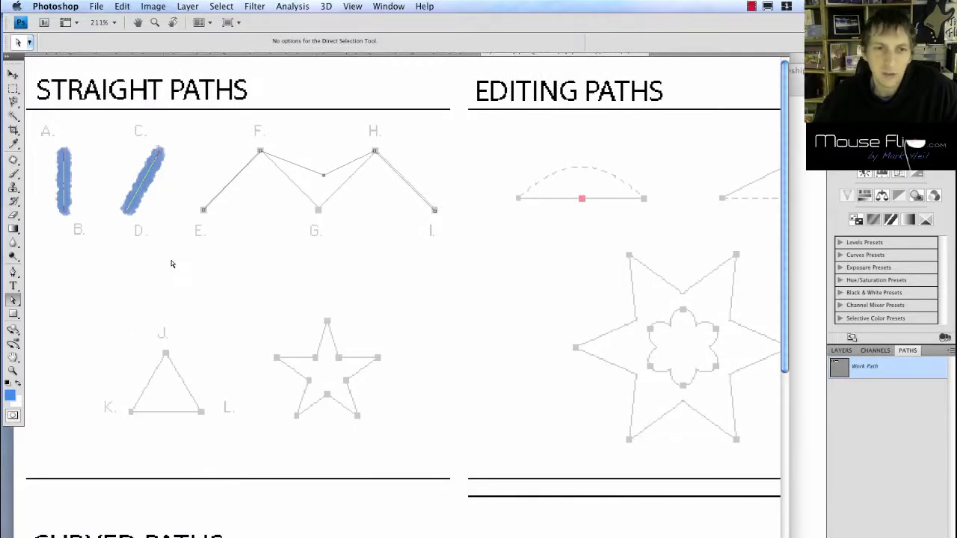
pyautogui.scroll(1, 184, 274)
pyautogui.scroll(1, 183, 275)
pyautogui.scroll(1, 183, 275)
pyautogui.hotkey('ctrl', 'z')
pyautogui.rightClick(894, 374)
pyautogui.click(895, 424)
pyautogui.press('Return')
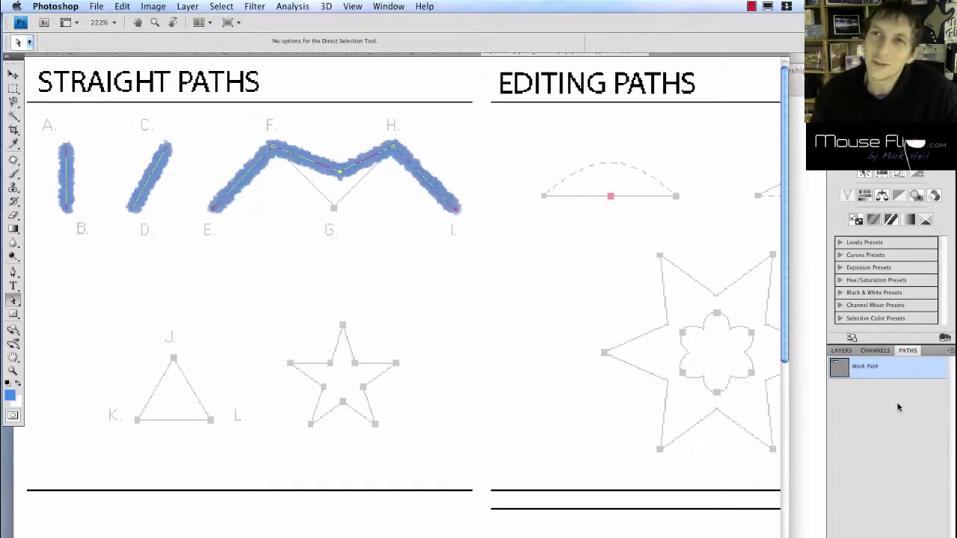
# Draw a closed triangle path from K through J and L back to K.
pyautogui.press('p')
pyautogui.click(137, 419)
pyautogui.click(173, 360)
pyautogui.click(209, 422)
pyautogui.hscroll(2, 136, 425)
pyautogui.hscroll(2, 123, 424)
pyautogui.hscroll(-2, 108, 425)
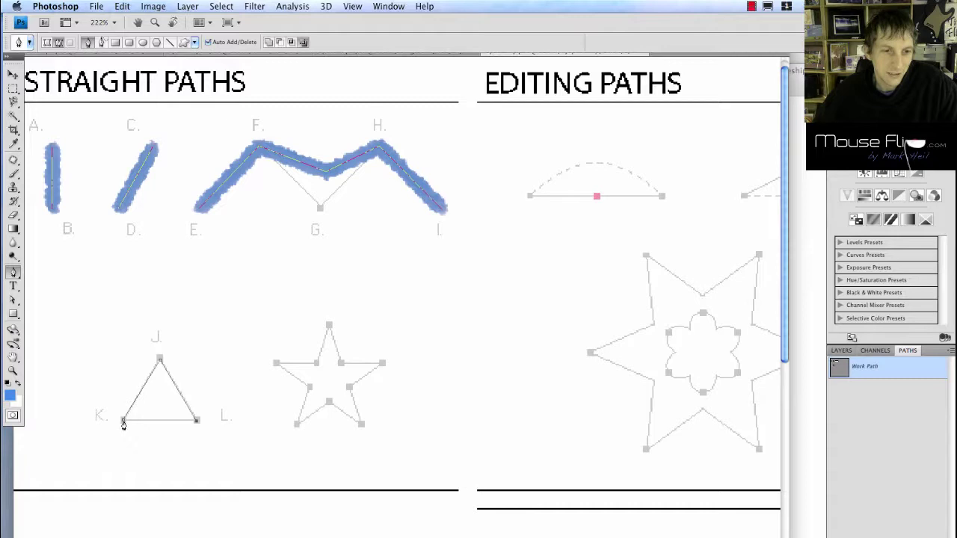
pyautogui.click(123, 421)
# Start a Fill Path on the Work Path with Use set to Color.
pyautogui.rightClick(871, 376)
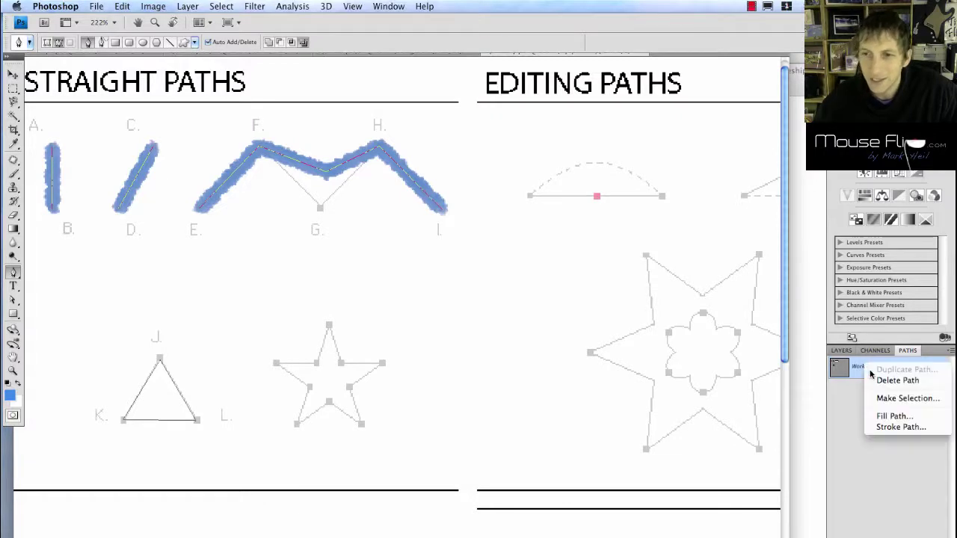
pyautogui.click(897, 416)
pyautogui.click(457, 195)
pyautogui.click(461, 196)
# Choose a green in the Color Picker and confirm the fill.
pyautogui.moveTo(459, 305)
pyautogui.mouseDown()
pyautogui.moveTo(459, 207)
pyautogui.moveTo(432, 213)
pyautogui.mouseUp()
pyautogui.click(431, 232)
pyautogui.click(456, 267)
pyautogui.moveTo(443, 272); pyautogui.dragTo(412, 244)
pyautogui.click(476, 311)
pyautogui.moveTo(464, 315); pyautogui.dragTo(459, 251)
pyautogui.click(342, 251)
pyautogui.moveTo(342, 251); pyautogui.dragTo(345, 256)
pyautogui.click(546, 202)
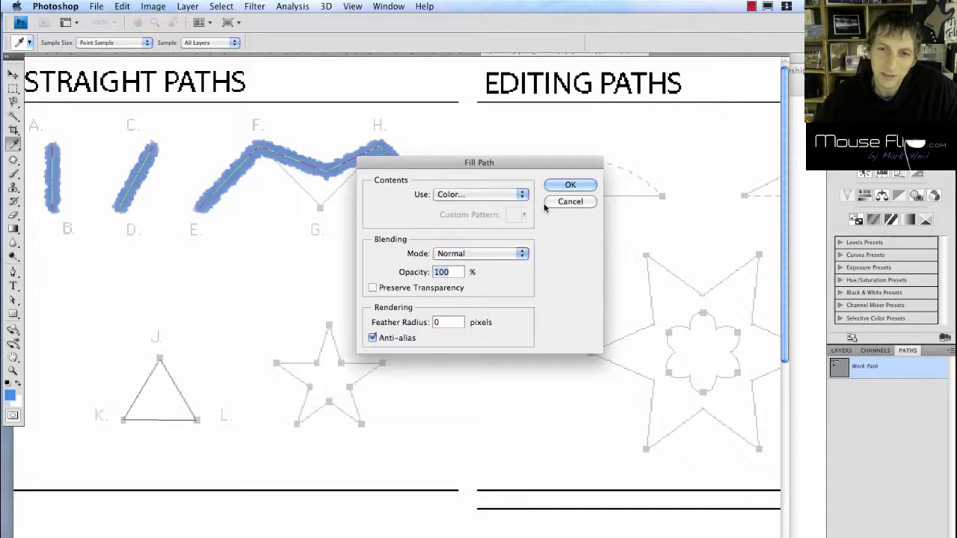
pyautogui.click(568, 186)
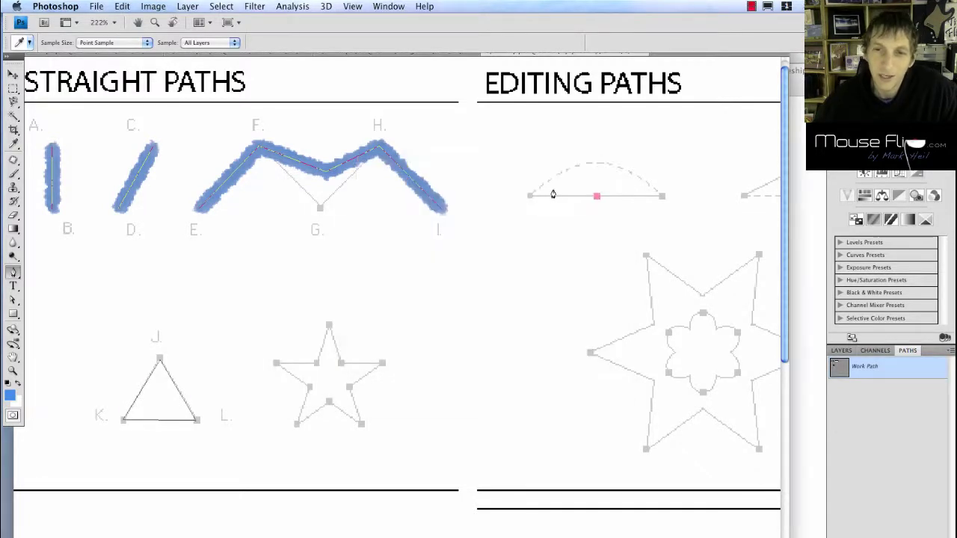
# Undo the green fill, then return to the Pen tool.
pyautogui.hotkey('ctrl', 'z')
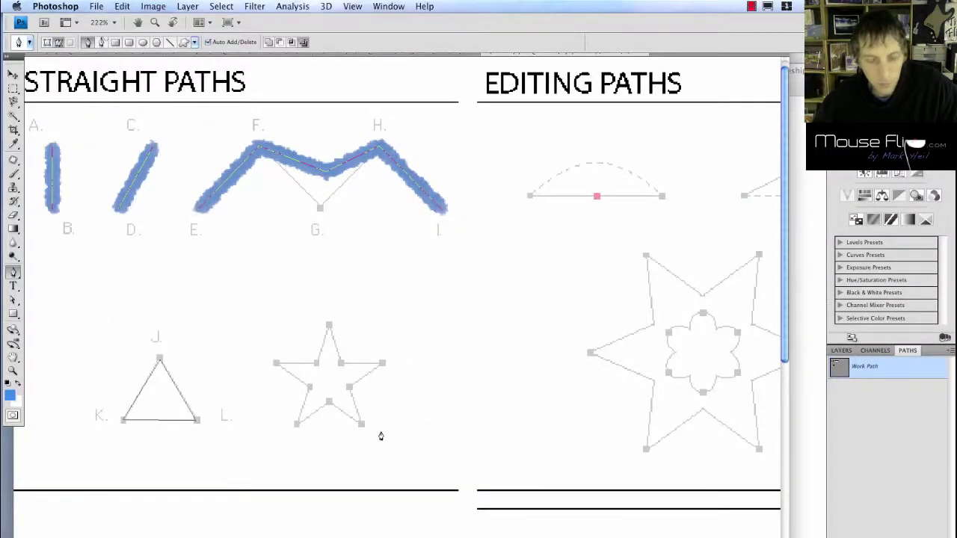
pyautogui.press('v')
pyautogui.hotkey('ctrl', 'z')
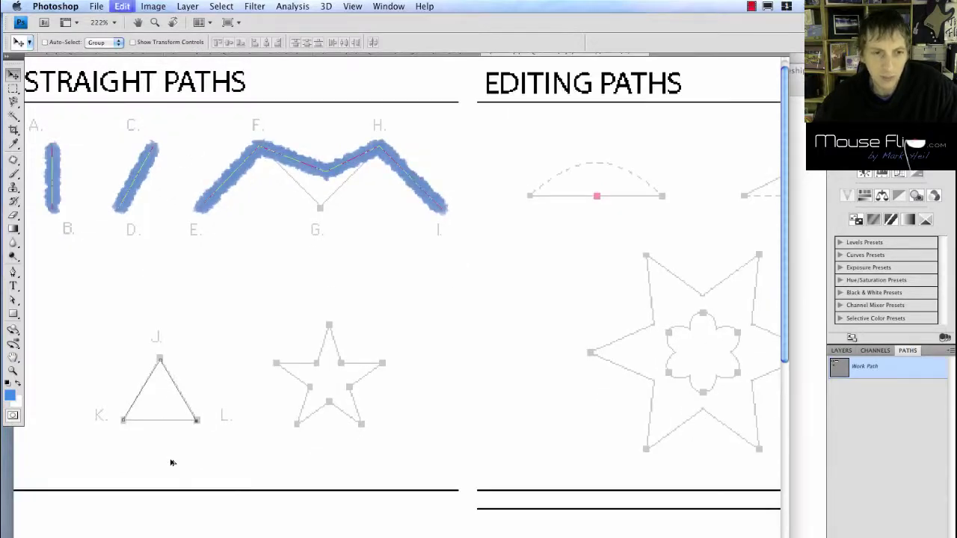
pyautogui.hotkey('ctrl', 'z')
pyautogui.press('p')
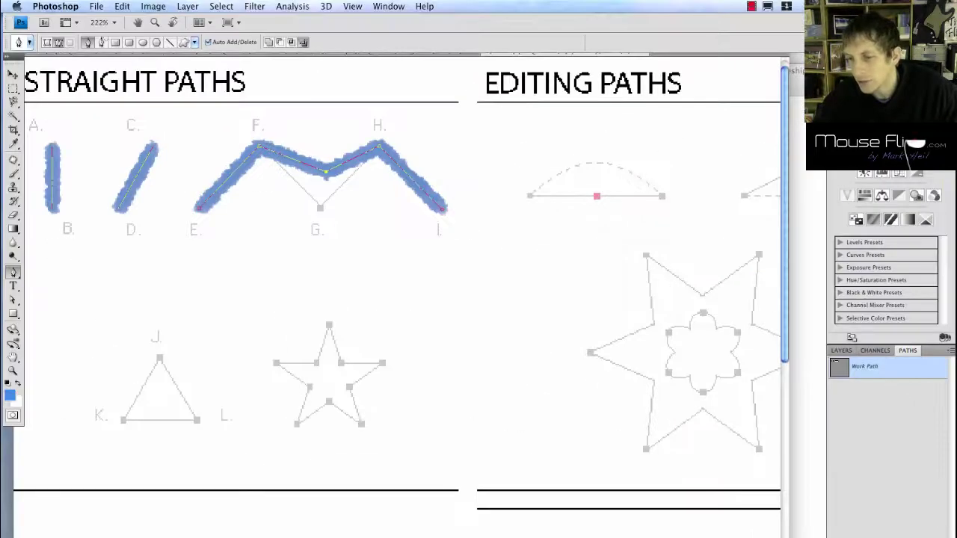
# Create a new path in the Paths panel named Fill.
pyautogui.click(879, 532)
pyautogui.doubleClick(861, 366)
pyautogui.write('Fill')
pyautogui.press('Return')
# Draw the closed triangle path through K, J and L.
pyautogui.click(159, 359)
pyautogui.click(196, 421)
pyautogui.click(121, 421)
pyautogui.scroll(-3, 210, 451)
pyautogui.scroll(-2, 211, 451)
pyautogui.scroll(1, 212, 451)
pyautogui.scroll(1, 213, 451)
pyautogui.scroll(1, 212, 451)
# Fill the Fill path triangle with a solid green colour.
pyautogui.rightClick(859, 366)
pyautogui.click(799, 409)
pyautogui.rightClick(861, 367)
pyautogui.click(882, 411)
pyautogui.click(456, 196)
pyautogui.click(451, 194)
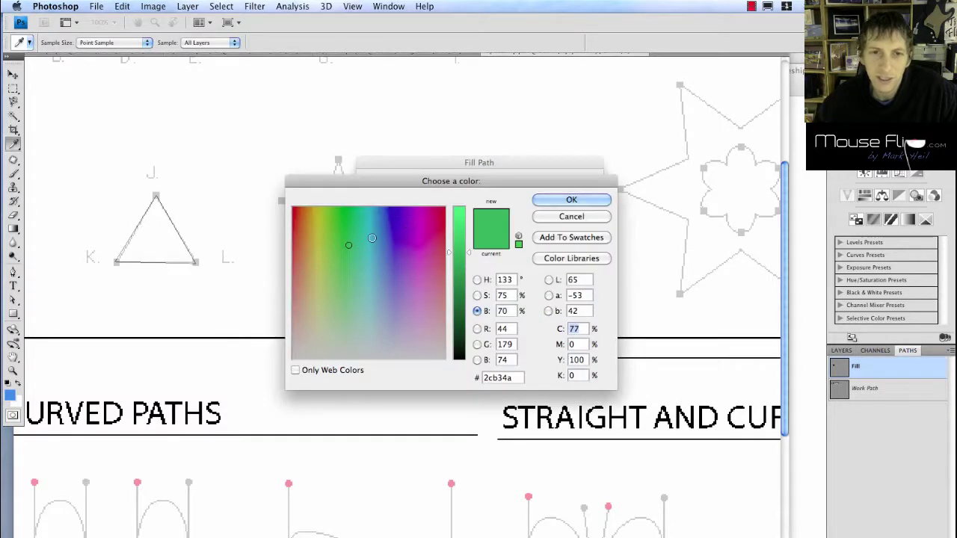
pyautogui.click(347, 226)
pyautogui.click(548, 203)
pyautogui.press('Return')
pyautogui.scroll(1, 499, 203)
pyautogui.scroll(1, 499, 203)
pyautogui.scroll(1, 499, 204)
# Trace the five-point star as a closed path through all ten points.
pyautogui.keyDown('ctrl'); pyautogui.click(299, 204); pyautogui.keyUp('ctrl')
pyautogui.click(315, 156)
pyautogui.click(329, 204)
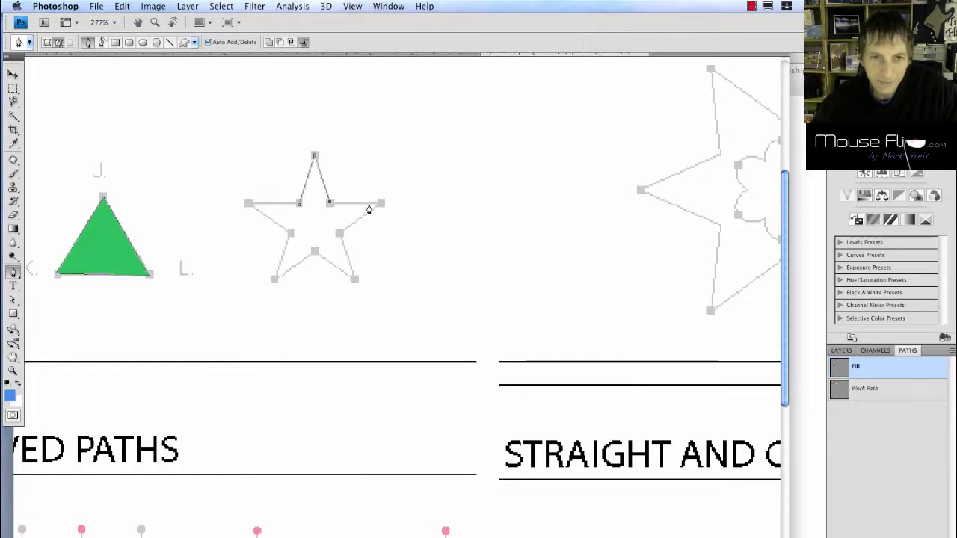
pyautogui.click(379, 205)
pyautogui.click(340, 233)
pyautogui.click(355, 280)
pyautogui.click(314, 250)
pyautogui.click(290, 233)
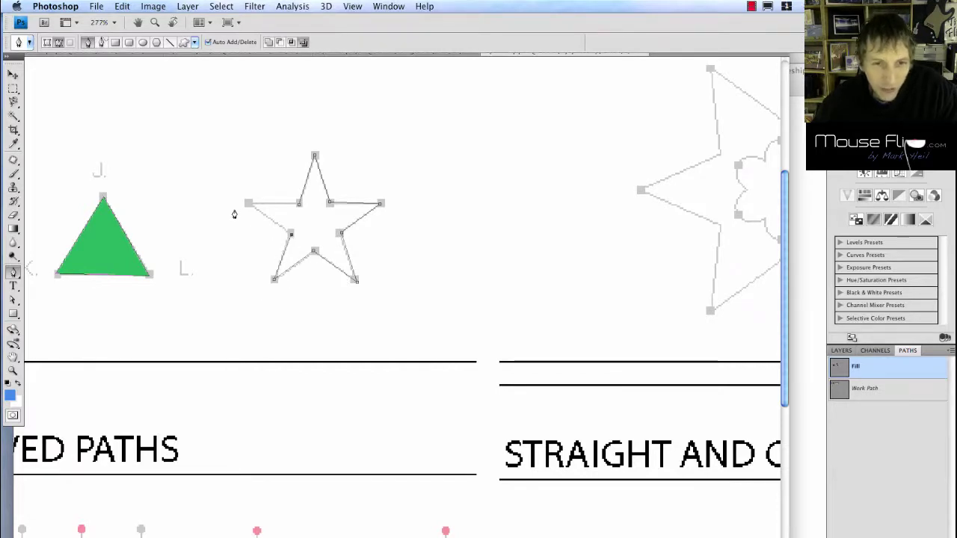
pyautogui.click(248, 204)
pyautogui.click(298, 203)
# Fill the star path with the same green.
pyautogui.rightClick(879, 366)
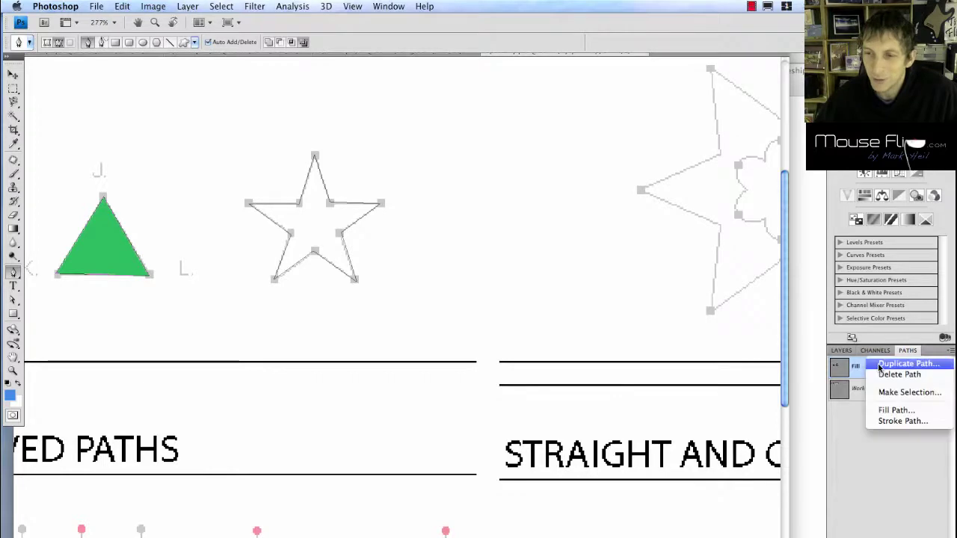
pyautogui.click(894, 409)
pyautogui.press('Return')
# Navigate the view to the editing-paths section with the arc and flower star.
pyautogui.press('v')
pyautogui.scroll(-3, 473, 213)
pyautogui.scroll(-3, 473, 213)
pyautogui.scroll(3, 315, 181)
pyautogui.hscroll(1, 492, 200)
pyautogui.scroll(3, 721, 213)
pyautogui.scroll(-2, 729, 212)
pyautogui.scroll(2, 730, 211)
pyautogui.scroll(1, 729, 212)
pyautogui.click(415, 7)
pyautogui.click(402, 8)
pyautogui.click(423, 251)
pyautogui.moveTo(753, 114)
pyautogui.mouseDown()
pyautogui.moveTo(696, 122)
pyautogui.moveTo(788, 108)
pyautogui.mouseUp()
pyautogui.moveTo(764, 196); pyautogui.dragTo(764, 197)
pyautogui.moveTo(560, 348); pyautogui.dragTo(457, 266)
# Add a middle anchor to the left straight path, pull it up and tilt the arch.
pyautogui.press('p')
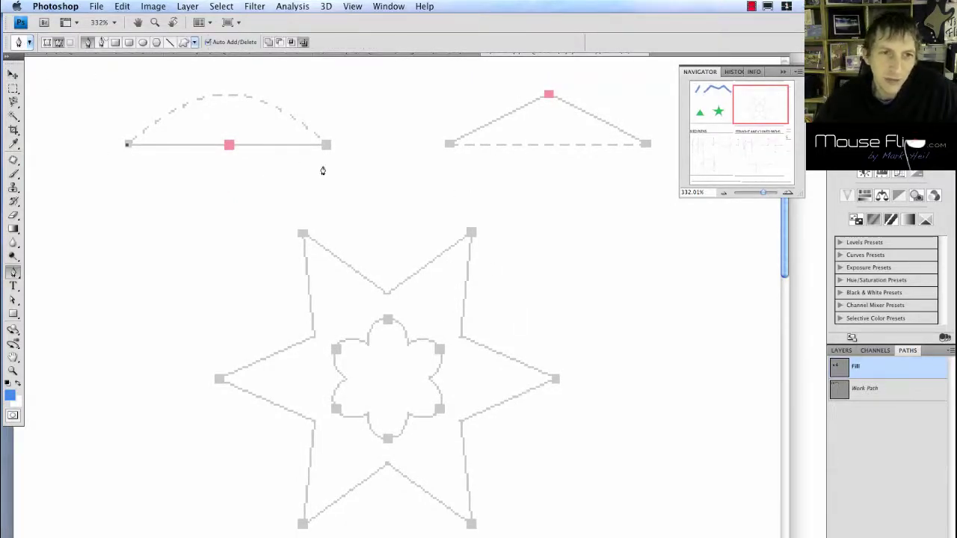
pyautogui.click(326, 146)
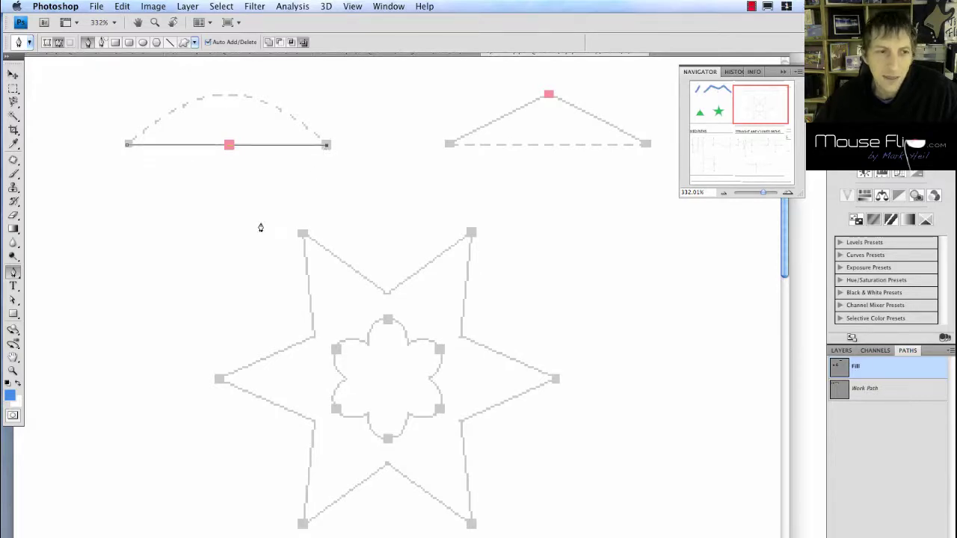
pyautogui.click(13, 273)
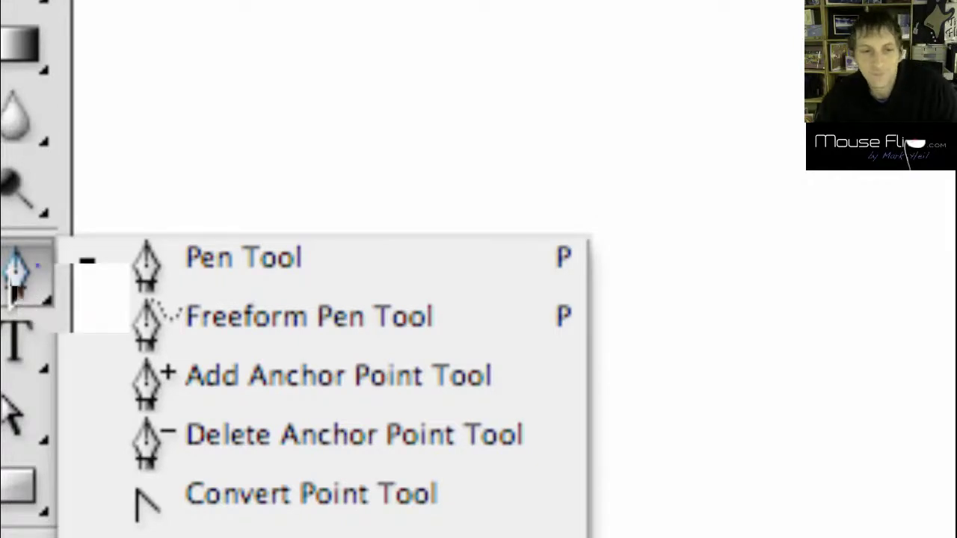
pyautogui.click(217, 374)
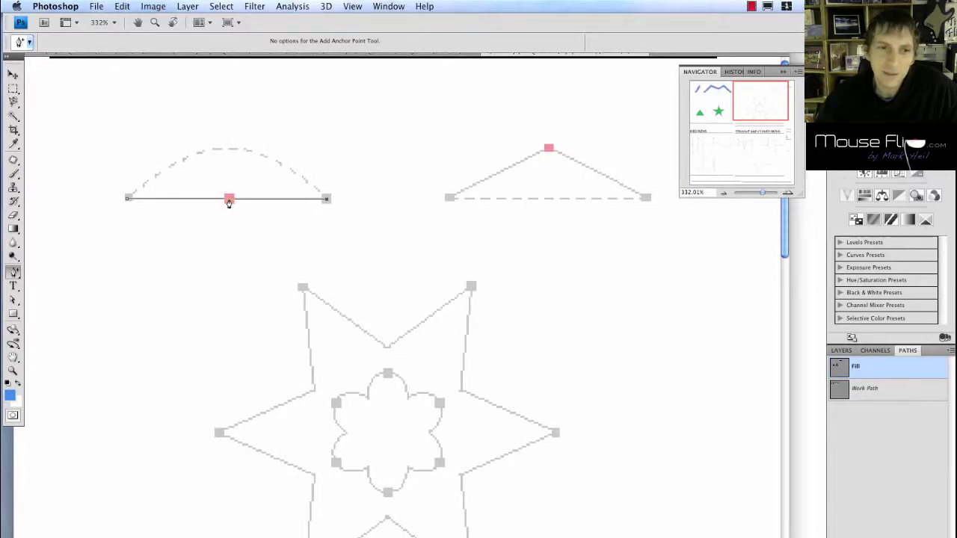
pyautogui.click(229, 201)
pyautogui.press('a')
pyautogui.moveTo(229, 200); pyautogui.dragTo(228, 150)
pyautogui.moveTo(278, 152)
pyautogui.mouseDown()
pyautogui.moveTo(276, 169)
pyautogui.moveTo(292, 160)
pyautogui.moveTo(412, 165)
pyautogui.moveTo(207, 134)
pyautogui.moveTo(266, 147)
pyautogui.moveTo(261, 180)
pyautogui.moveTo(283, 137)
pyautogui.moveTo(269, 190)
pyautogui.moveTo(275, 149)
pyautogui.mouseUp()
# Stroke the arch with the textured blue brush.
pyautogui.rightClick(873, 369)
pyautogui.click(891, 421)
pyautogui.press('Return')
# Lower the triangle's top anchor and stroke the triangle with the blue brush.
pyautogui.press('p')
pyautogui.click(448, 199)
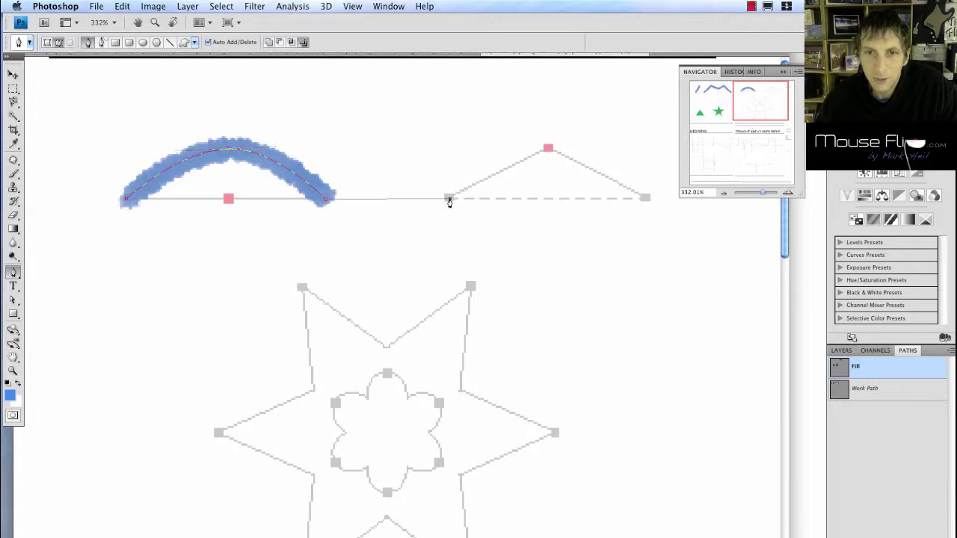
pyautogui.press('a')
pyautogui.press('v')
pyautogui.press('p')
pyautogui.click(548, 151)
pyautogui.click(643, 200)
pyautogui.press('a')
pyautogui.moveTo(548, 149); pyautogui.dragTo(545, 203)
pyautogui.rightClick(858, 378)
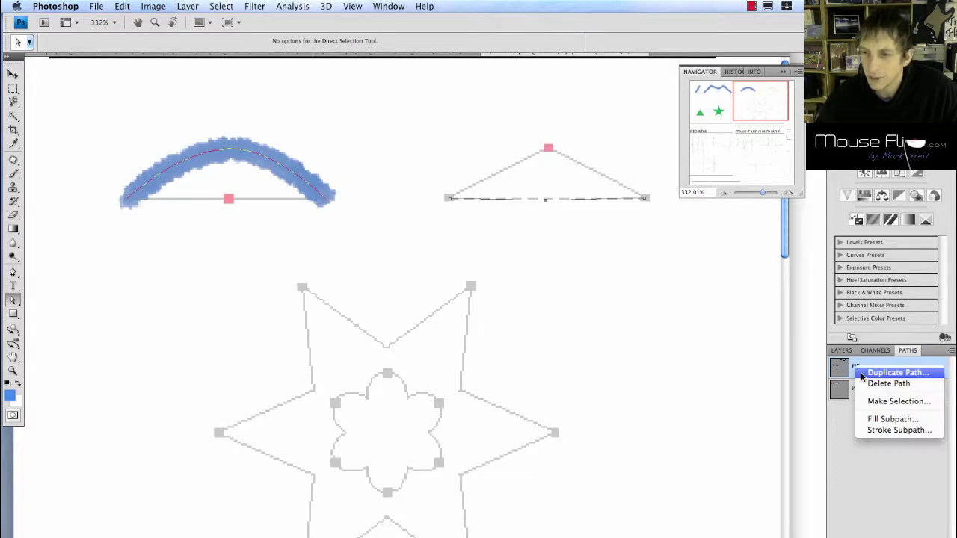
pyautogui.click(880, 430)
pyautogui.press('Return')
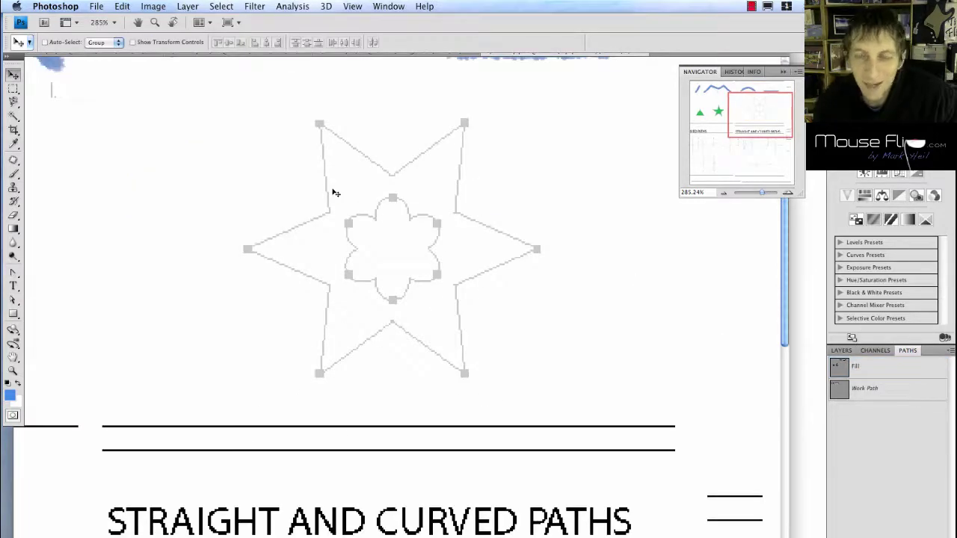
# Save the star-and-flower Work Path as a path named Flower.
pyautogui.doubleClick(857, 388)
pyautogui.write('flow')
pyautogui.press('BackSpace')
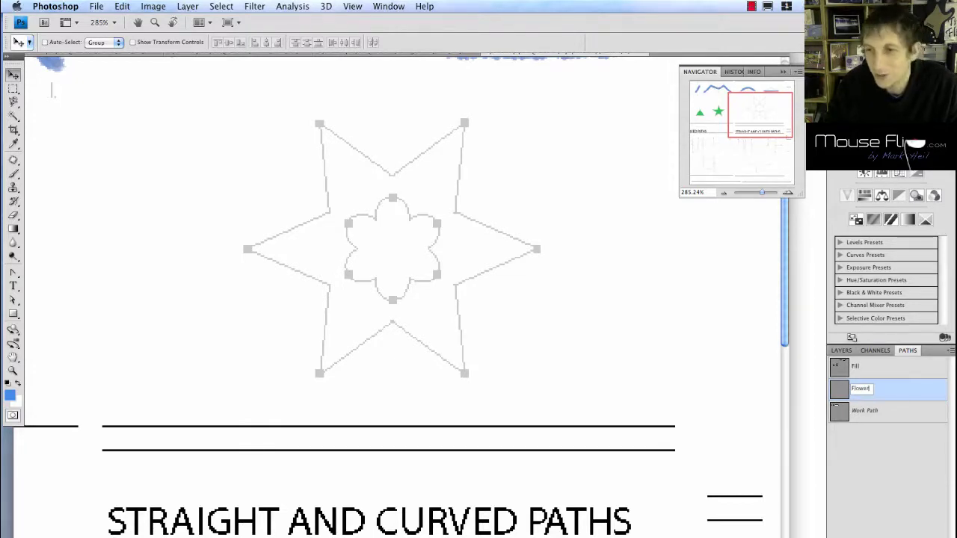
pyautogui.press('Return')
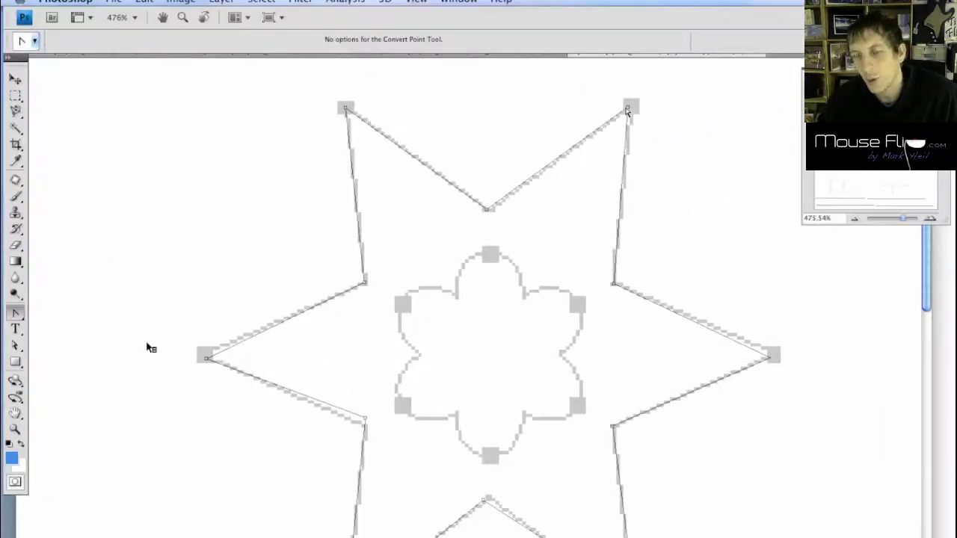
# Curve the top-right, right and bottom-right star points into petals.
pyautogui.moveTo(628, 109); pyautogui.dragTo(729, 171)
pyautogui.click(770, 360)
pyautogui.moveTo(769, 359); pyautogui.dragTo(762, 490)
pyautogui.scroll(-1, 681, 533)
pyautogui.moveTo(613, 413); pyautogui.dragTo(723, 532)
# Curve the lower-left, left and top-left star points into petals.
pyautogui.moveTo(353, 535)
pyautogui.mouseDown()
pyautogui.moveTo(255, 535)
pyautogui.moveTo(232, 512)
pyautogui.mouseUp()
pyautogui.moveTo(206, 309); pyautogui.dragTo(210, 209)
pyautogui.scroll(4, 279, 172)
pyautogui.moveTo(344, 198)
pyautogui.mouseDown()
pyautogui.moveTo(263, 228)
pyautogui.moveTo(453, 151)
pyautogui.mouseUp()
pyautogui.scroll(-2, 457, 180)
pyautogui.scroll(-1, 459, 202)
pyautogui.scroll(-1, 459, 202)
pyautogui.scroll(-2, 459, 202)
pyautogui.scroll(2, 587, 247)
# Stroke the Flower path with the blue brush.
pyautogui.rightClick(904, 393)
pyautogui.click(904, 448)
pyautogui.click(568, 231)
# Set the background colour to pink.
pyautogui.click(16, 403)
pyautogui.click(421, 283)
pyautogui.click(570, 201)
# Fill the Flower path with a custom olive green.
pyautogui.rightClick(867, 387)
pyautogui.click(889, 430)
pyautogui.click(474, 195)
pyautogui.click(473, 195)
pyautogui.moveTo(332, 257)
pyautogui.mouseDown()
pyautogui.moveTo(291, 294)
pyautogui.moveTo(316, 341)
pyautogui.moveTo(399, 324)
pyautogui.moveTo(405, 315)
pyautogui.moveTo(397, 323)
pyautogui.moveTo(386, 299)
pyautogui.moveTo(325, 348)
pyautogui.moveTo(303, 326)
pyautogui.moveTo(289, 290)
pyautogui.moveTo(334, 251)
pyautogui.moveTo(306, 244)
pyautogui.moveTo(327, 214)
pyautogui.moveTo(317, 216)
pyautogui.mouseUp()
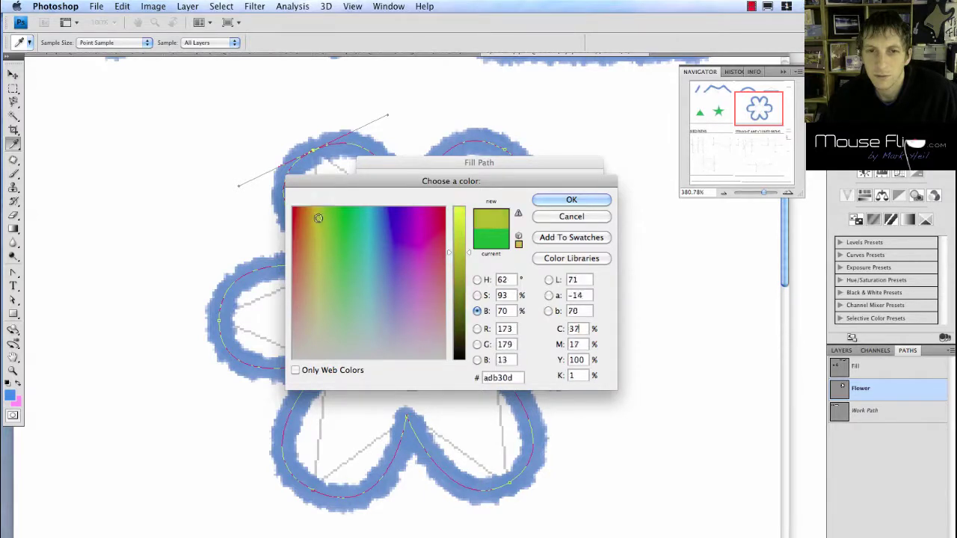
pyautogui.click(549, 202)
pyautogui.press('Return')
# Deselect the flower path to hide its curve handles.
pyautogui.scroll(-2, 616, 237)
pyautogui.press('v')
pyautogui.press('a')
pyautogui.click(247, 207)
# Scroll the view down to the Curved Paths practice diagrams.
pyautogui.scroll(-2, 246, 207)
pyautogui.scroll(-2, 246, 206)
pyautogui.scroll(-5, 246, 207)
pyautogui.scroll(-3, 247, 207)
pyautogui.hscroll(-3, 542, 277)
pyautogui.scroll(-1, 680, 59)
pyautogui.moveTo(219, 200); pyautogui.dragTo(302, 215)
# Move the worksheet artwork right and up on the canvas, and shorten the layer list.
pyautogui.press('v')
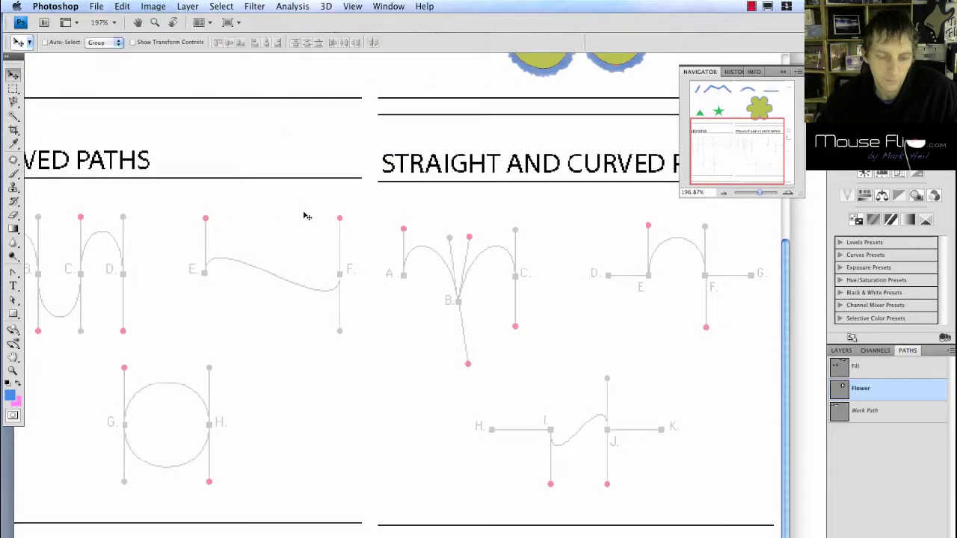
pyautogui.click(841, 351)
pyautogui.moveTo(496, 346)
pyautogui.mouseDown()
pyautogui.moveTo(601, 344)
pyautogui.moveTo(566, 367)
pyautogui.moveTo(547, 355)
pyautogui.mouseUp()
pyautogui.moveTo(337, 355); pyautogui.dragTo(336, 301)
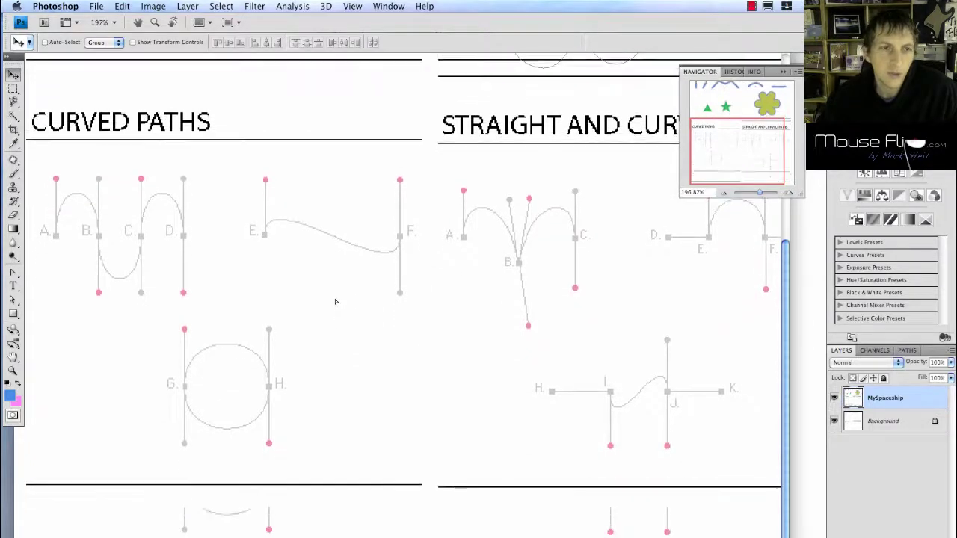
pyautogui.moveTo(951, 517); pyautogui.dragTo(943, 479)
pyautogui.press('p')
pyautogui.scroll(1, 55, 239)
pyautogui.scroll(1, 54, 239)
# Create a new path in the Paths panel and name it 'curved'.
pyautogui.click(906, 351)
pyautogui.click(922, 466)
pyautogui.doubleClick(860, 411)
pyautogui.write('curved')
pyautogui.press('Return')
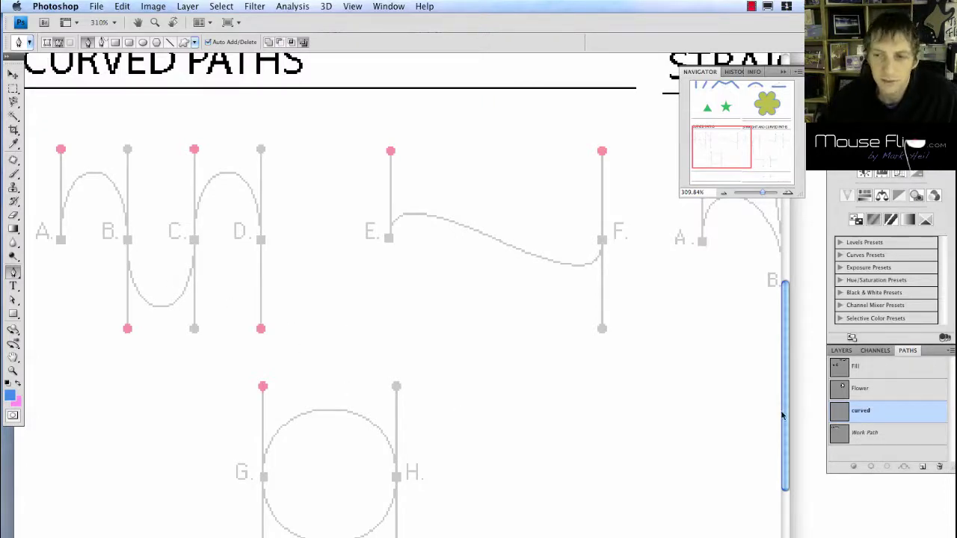
pyautogui.doubleClick(861, 410)
pyautogui.write('curved')
pyautogui.press('Return')
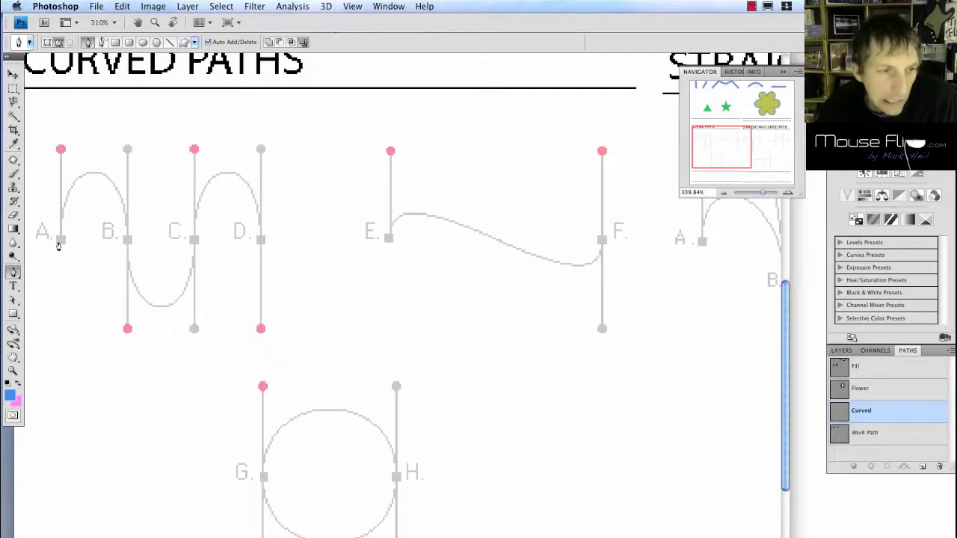
# Draw a wavy pen path with arching anchors at A, B, C and D.
pyautogui.moveTo(60, 242)
pyautogui.mouseDown()
pyautogui.moveTo(52, 136)
pyautogui.moveTo(97, 154)
pyautogui.moveTo(79, 157)
pyautogui.moveTo(102, 183)
pyautogui.moveTo(61, 152)
pyautogui.mouseUp()
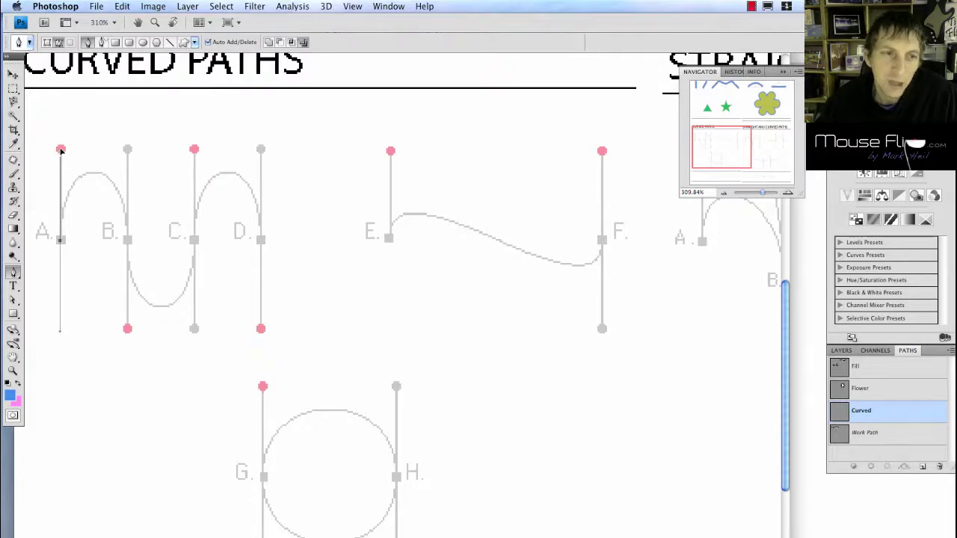
pyautogui.click(127, 240)
pyautogui.moveTo(127, 241); pyautogui.dragTo(128, 330)
pyautogui.moveTo(193, 240); pyautogui.dragTo(194, 149)
pyautogui.moveTo(259, 240); pyautogui.dragTo(261, 330)
# Stroke the Curved path with the blue textured brush via Stroke Path.
pyautogui.rightClick(888, 411)
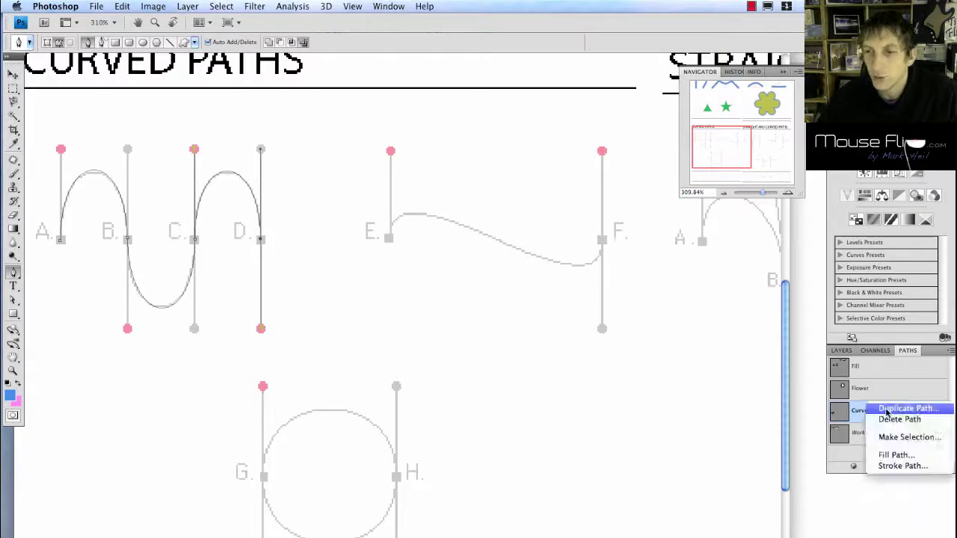
pyautogui.click(893, 467)
pyautogui.press('Return')
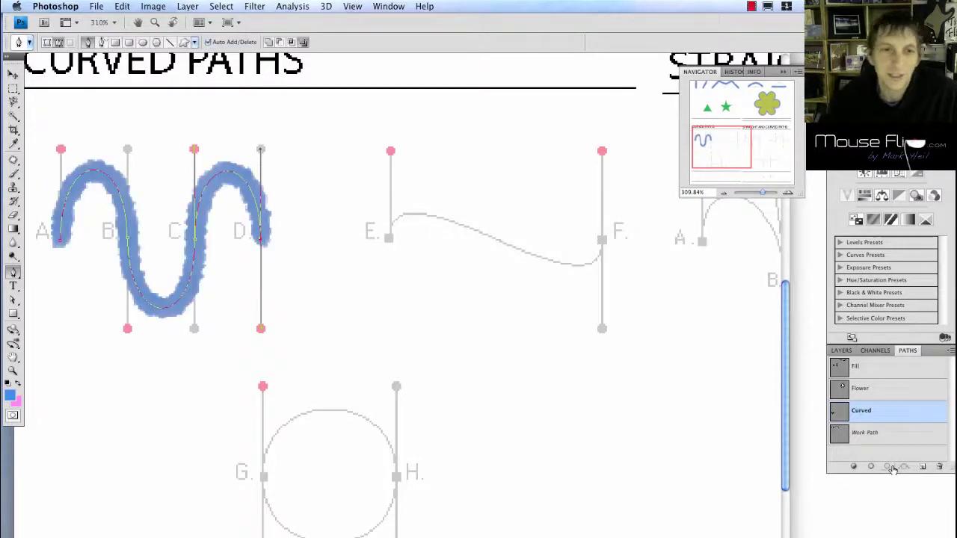